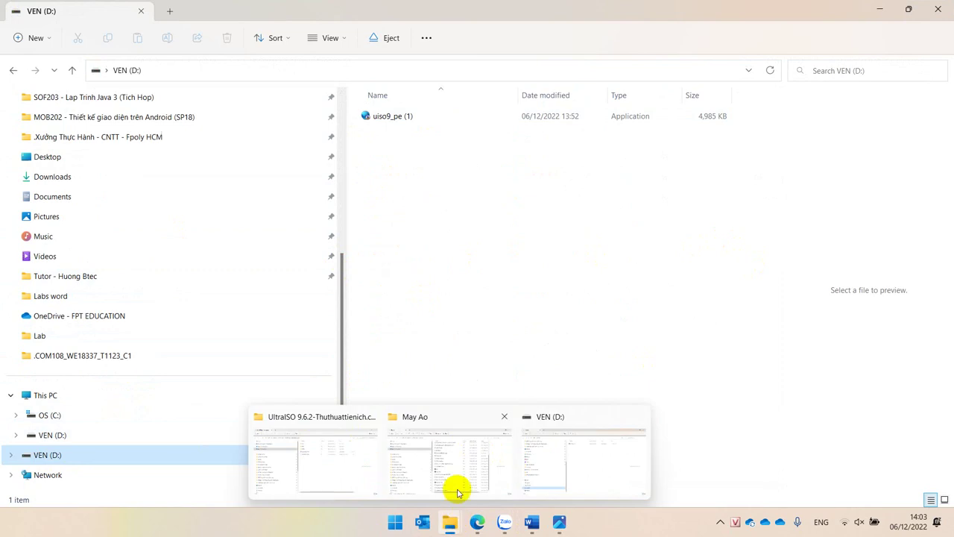
# Step: Open the UltraISO 9.6.2 folder and run the UltraISOPortable application as administrator
pyautogui.click(340, 456)
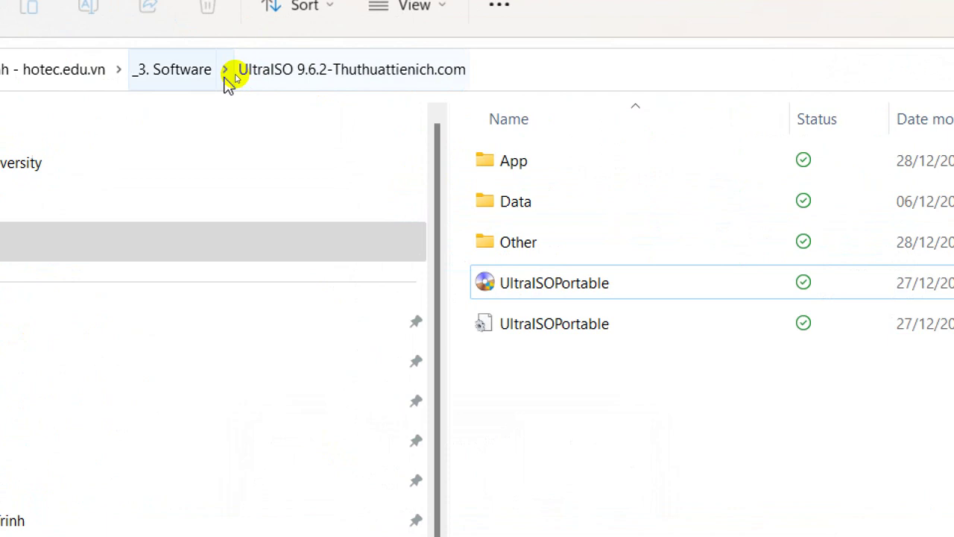
pyautogui.click(573, 292)
pyautogui.rightClick(573, 291)
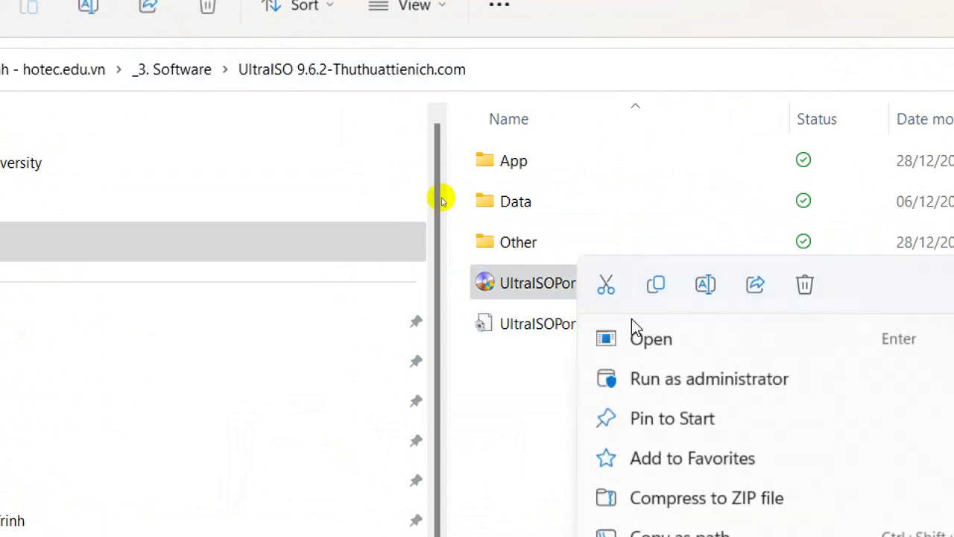
pyautogui.click(681, 386)
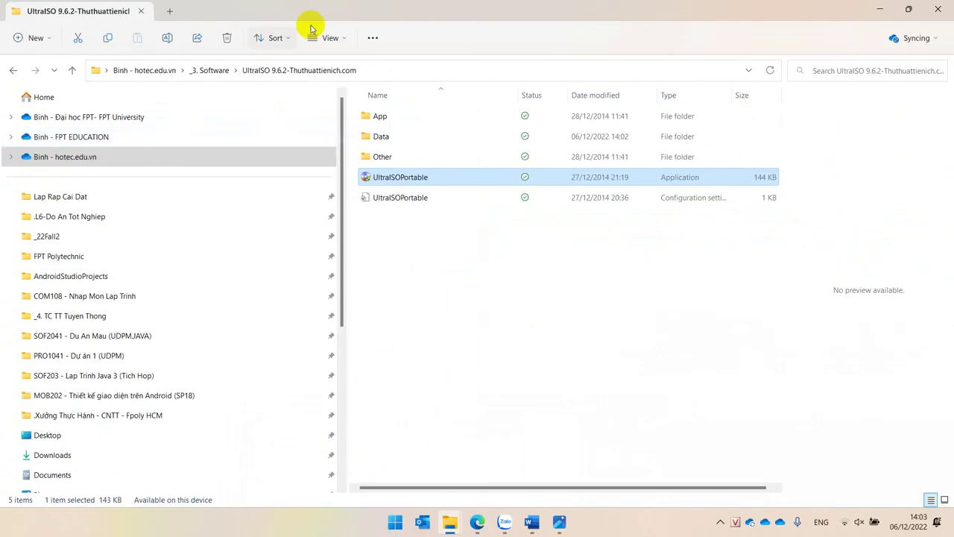
pyautogui.rightClick(379, 182)
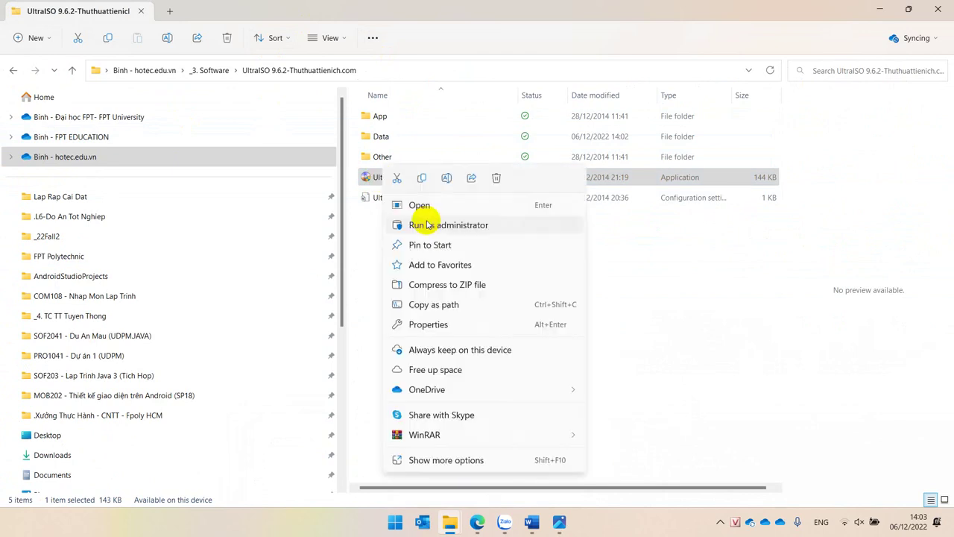
pyautogui.click(428, 224)
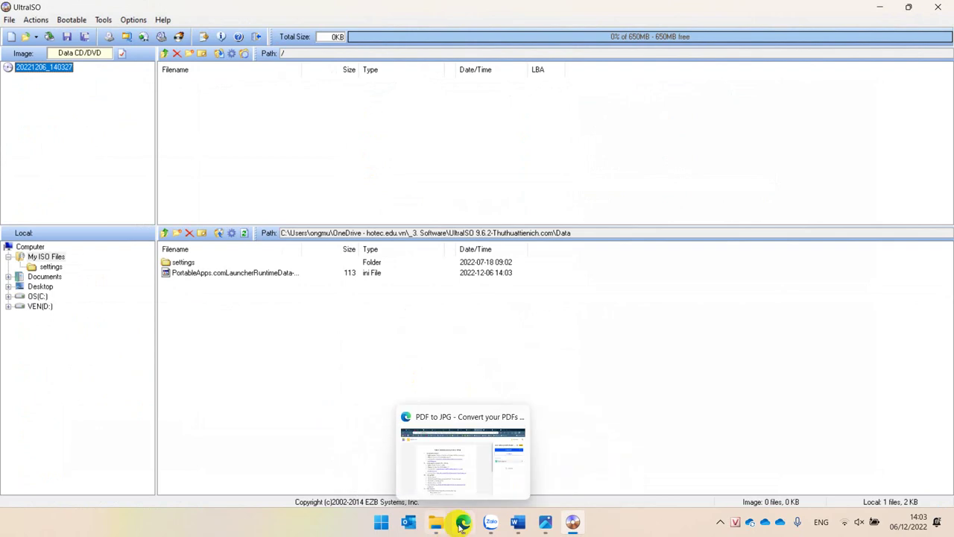
# Step: Switch to the May Ao folder in File Explorer that holds the ISO files and copy its full path
pyautogui.click(545, 519)
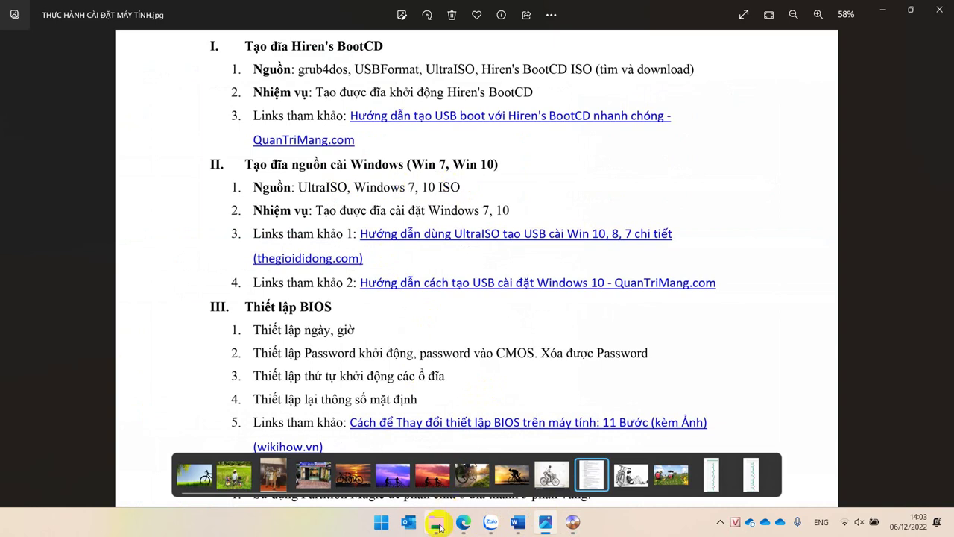
pyautogui.moveTo(436, 526)
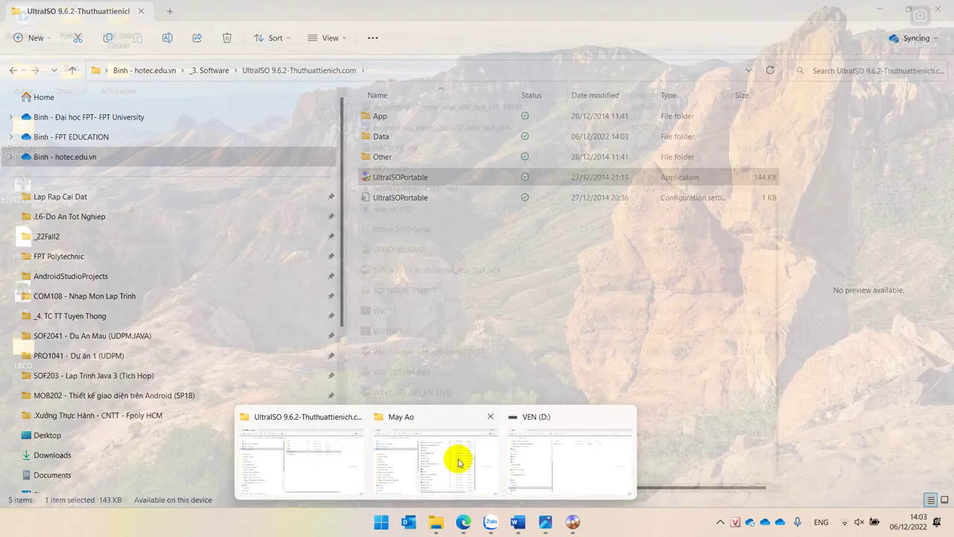
pyautogui.click(459, 463)
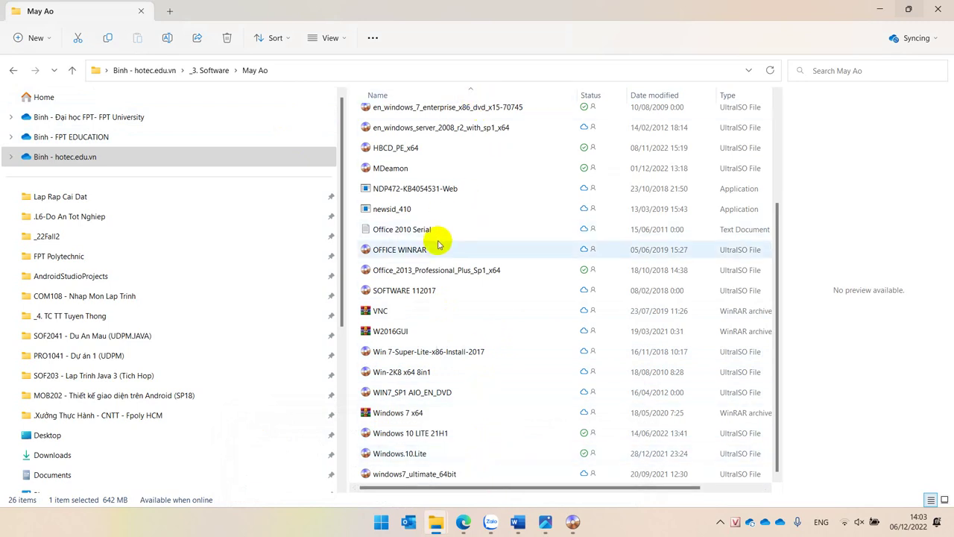
pyautogui.click(399, 66)
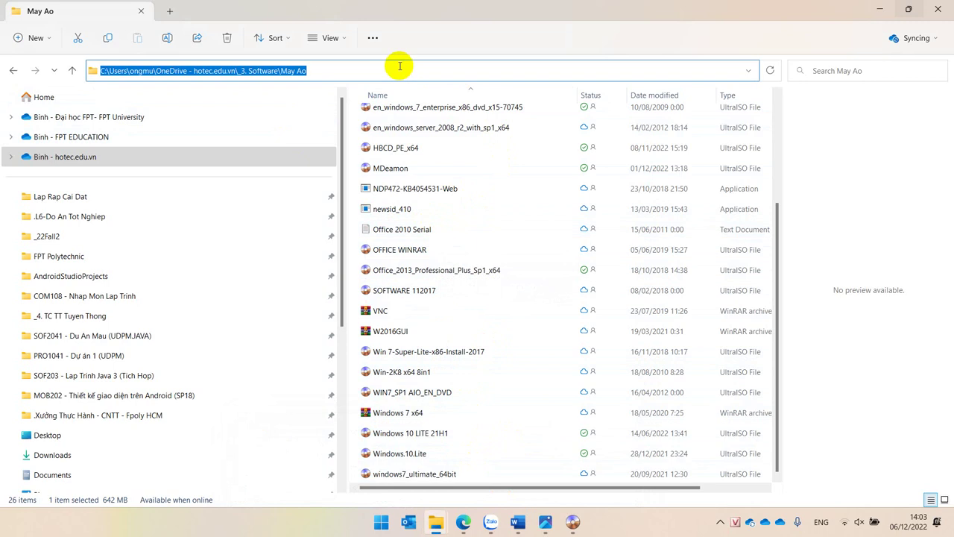
pyautogui.click(351, 68)
pyautogui.moveTo(351, 68); pyautogui.dragTo(8, 65)
pyautogui.hotkey('ctrl', 'c')
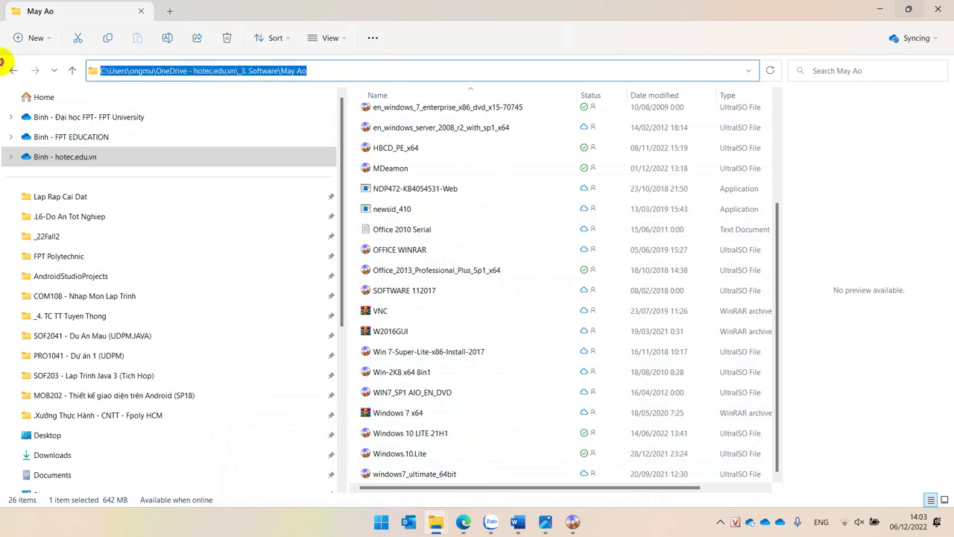
# Step: Switch to UltraISO and open the image en_windows_7_enterprise_x86_dvd_x15-70745 from the May Ao folder
pyautogui.click(572, 520)
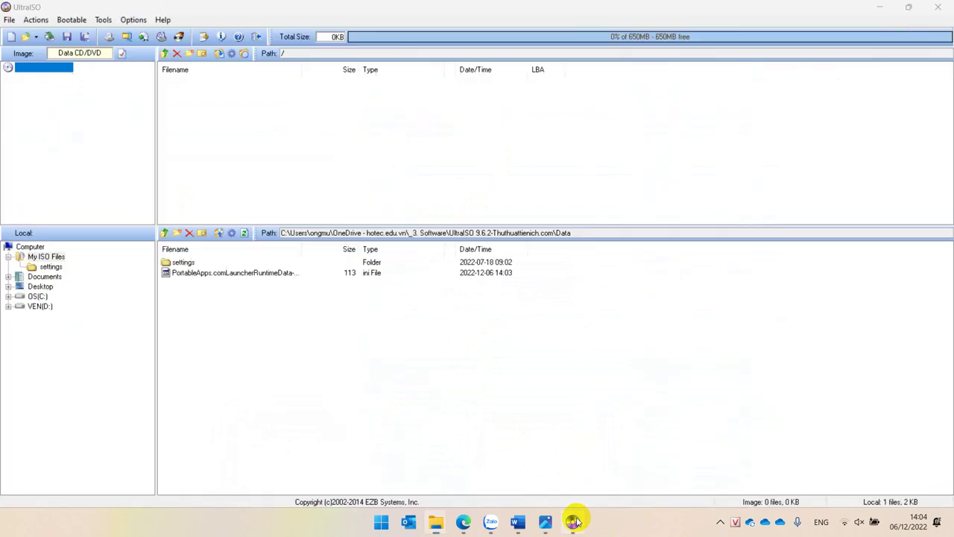
pyautogui.click(25, 36)
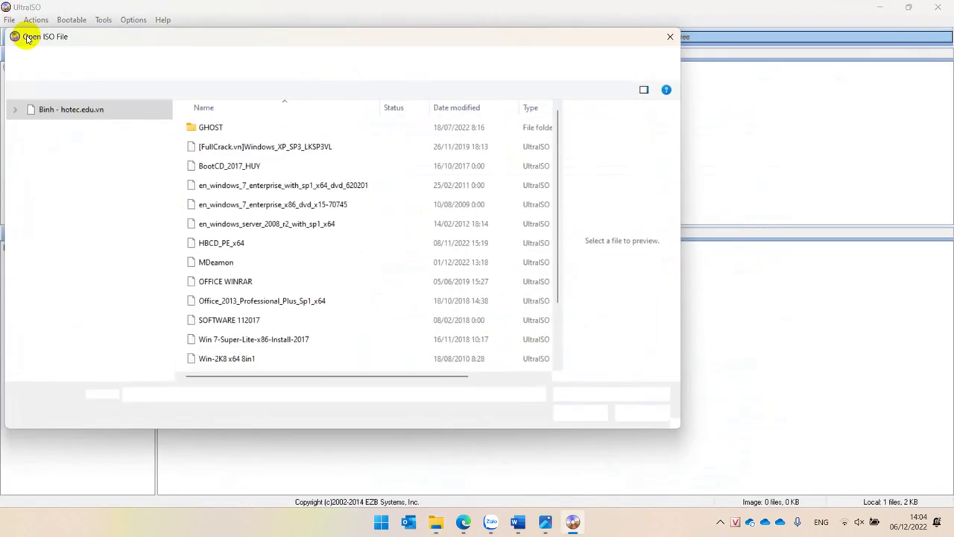
pyautogui.hotkey('ctrl', 'v')
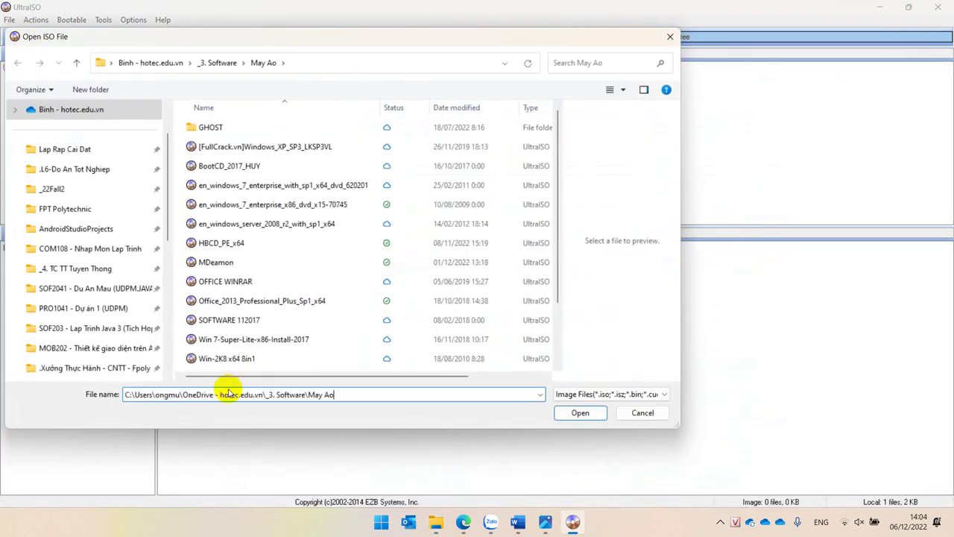
pyautogui.hotkey('ctrl', 'a')
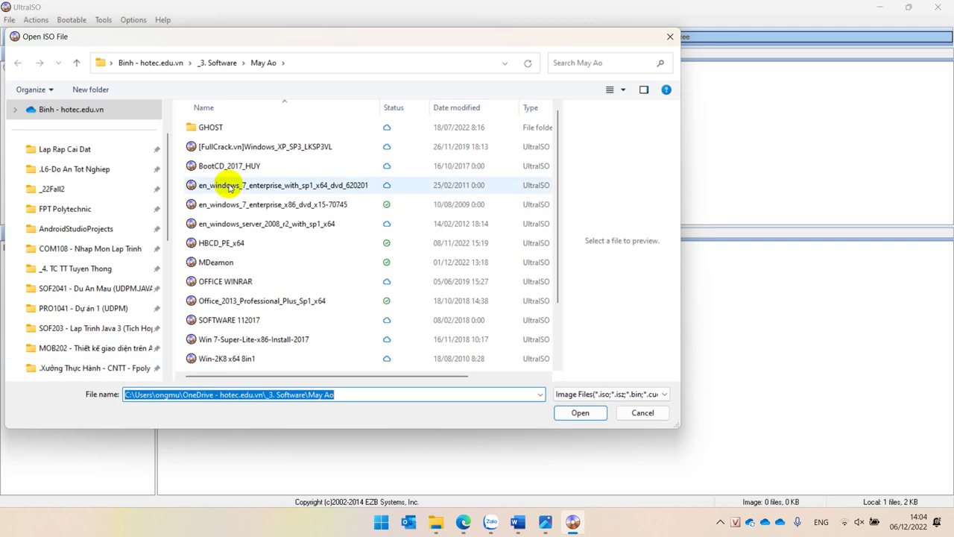
pyautogui.click(316, 206)
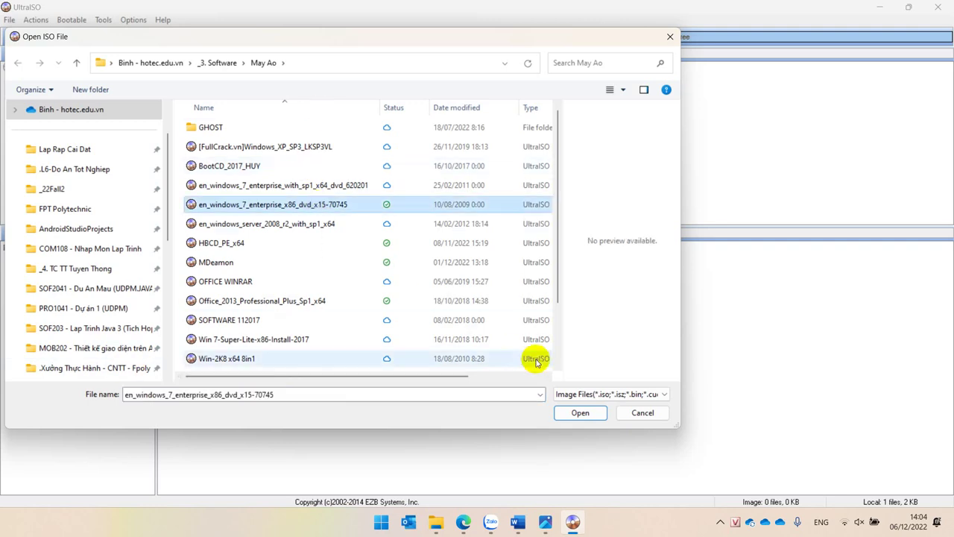
pyautogui.click(580, 412)
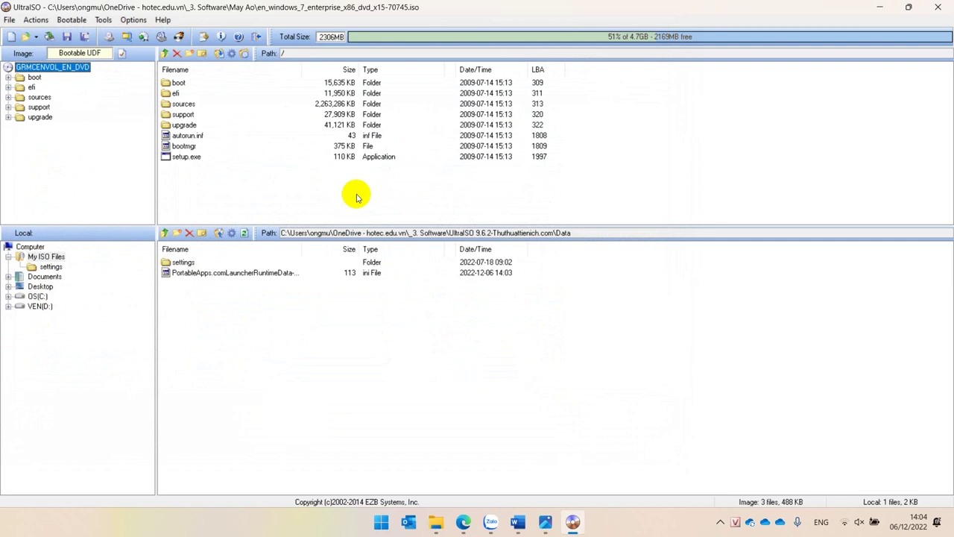
pyautogui.moveTo(317, 188); pyautogui.dragTo(173, 65)
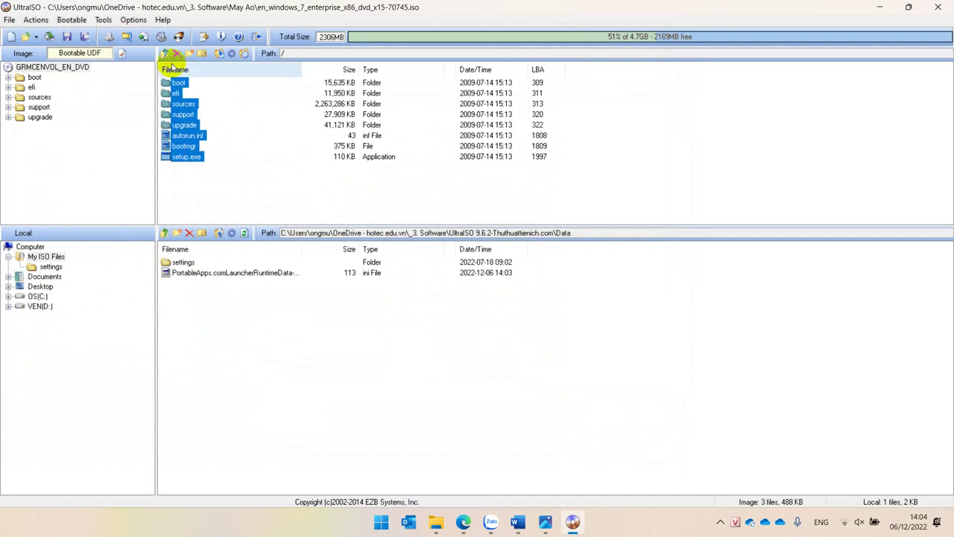
pyautogui.moveTo(443, 531)
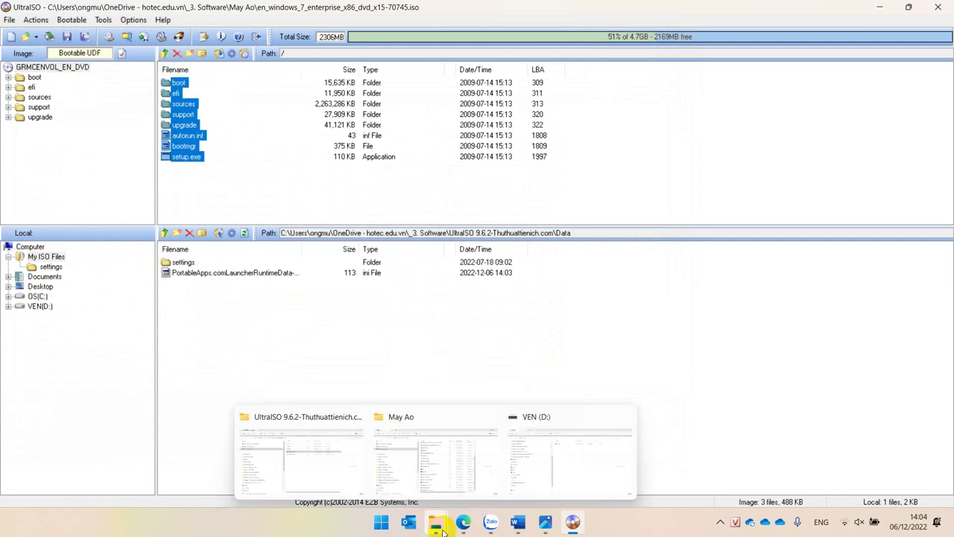
pyautogui.click(354, 463)
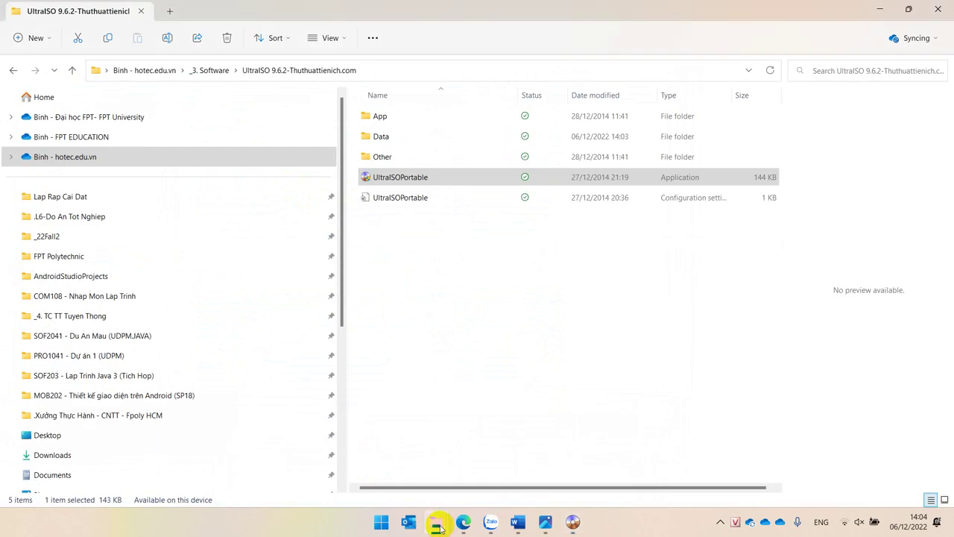
pyautogui.moveTo(439, 526)
pyautogui.click(475, 462)
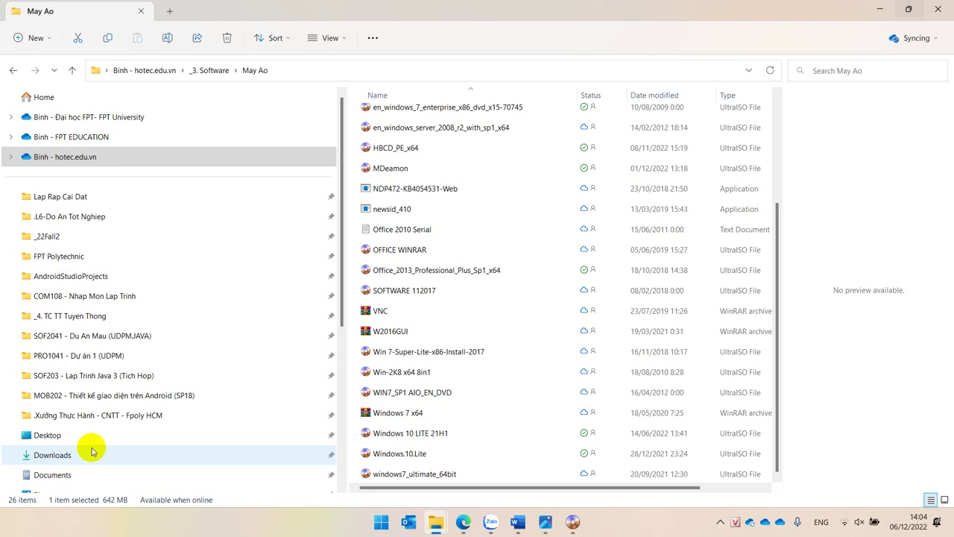
pyautogui.click(573, 521)
pyautogui.click(236, 189)
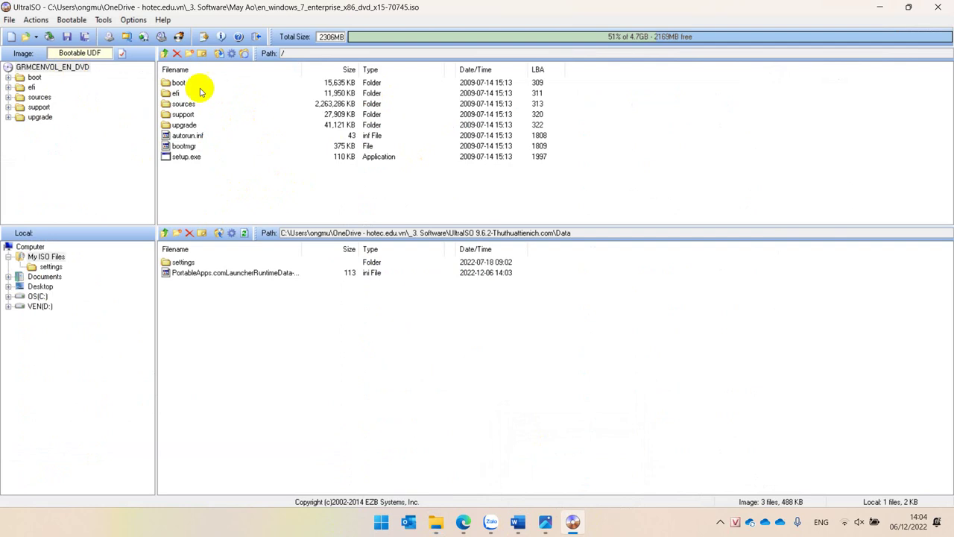
# Step: Write the opened disk image to the 8 GB TOSHIBA TransMemory drive D:, accepting the loss of all its data
pyautogui.click(64, 25)
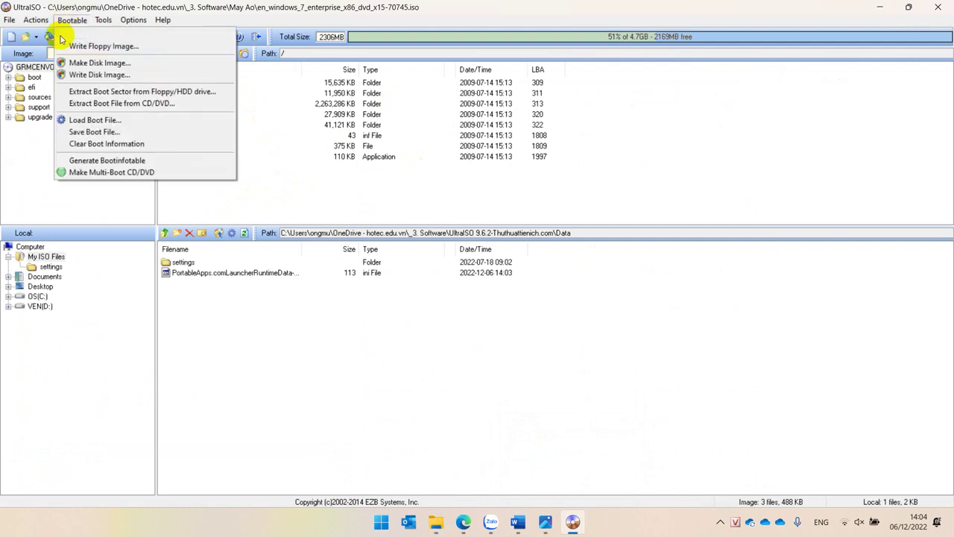
pyautogui.click(75, 75)
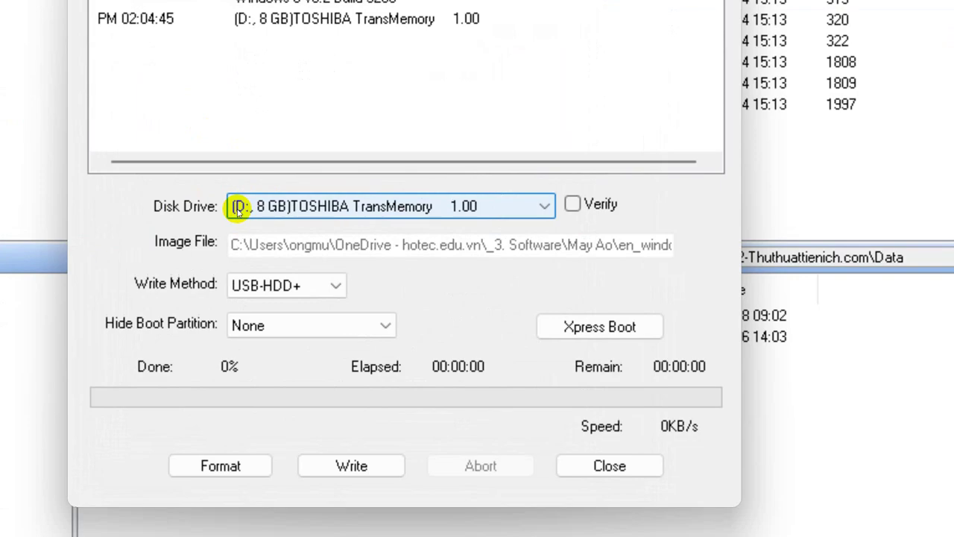
pyautogui.click(530, 211)
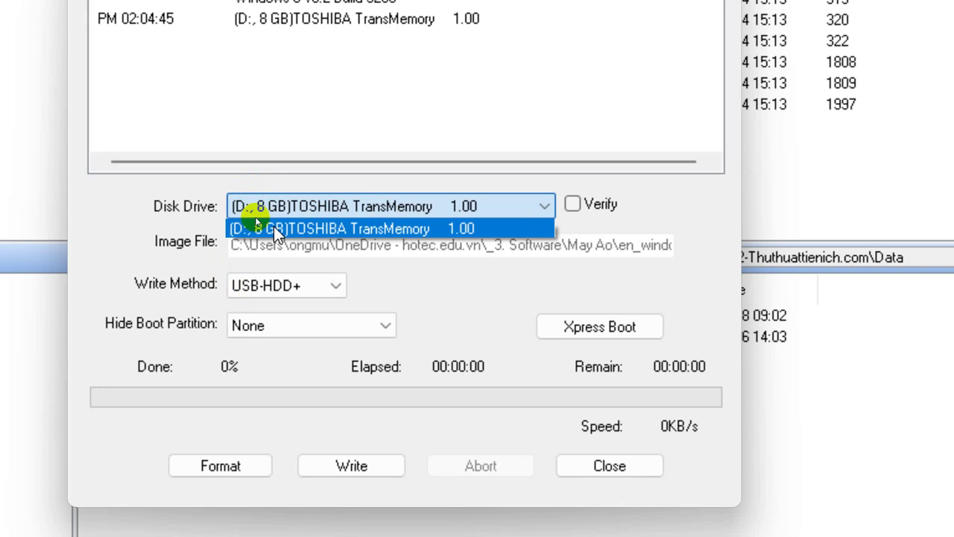
pyautogui.click(329, 226)
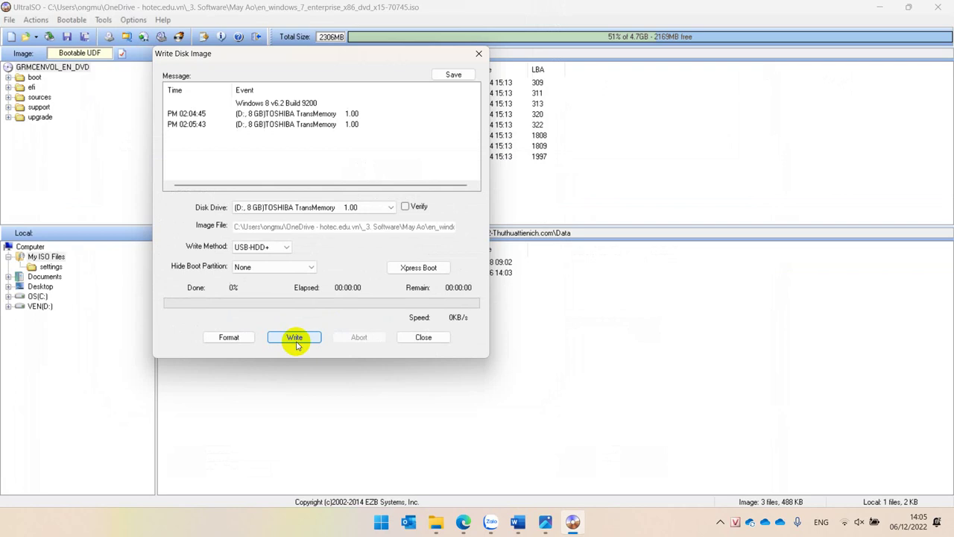
pyautogui.click(295, 340)
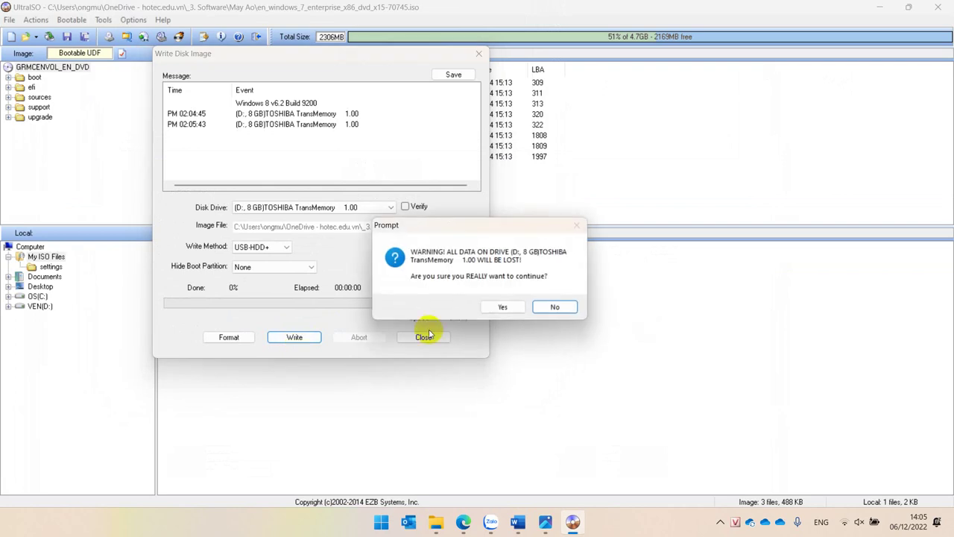
pyautogui.click(493, 310)
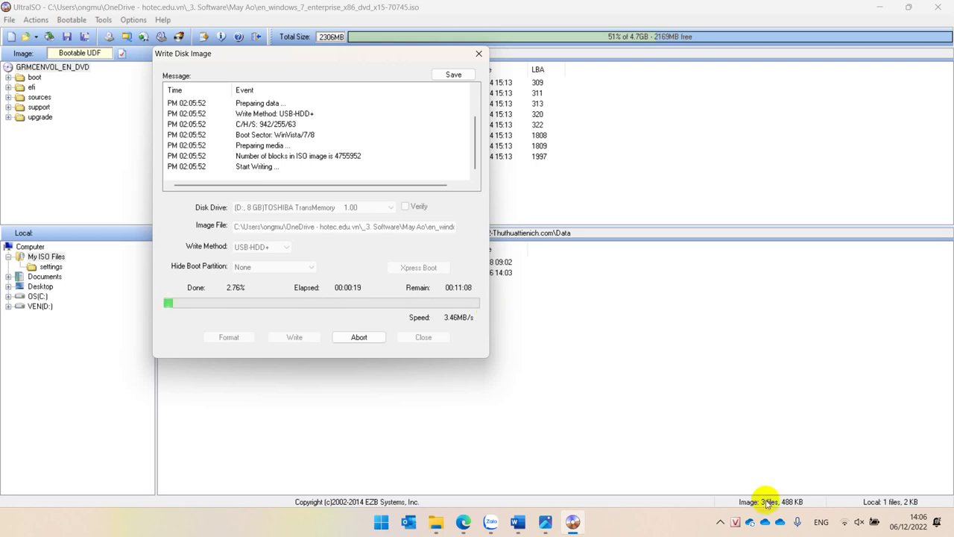
# Step: Switch to the picture THỰC HÀNH CÀI ĐẶT MÁY TÍNH.jpg and review its sections on Windows media, BIOS setup, disk partitioning and Windows installation
pyautogui.click(545, 522)
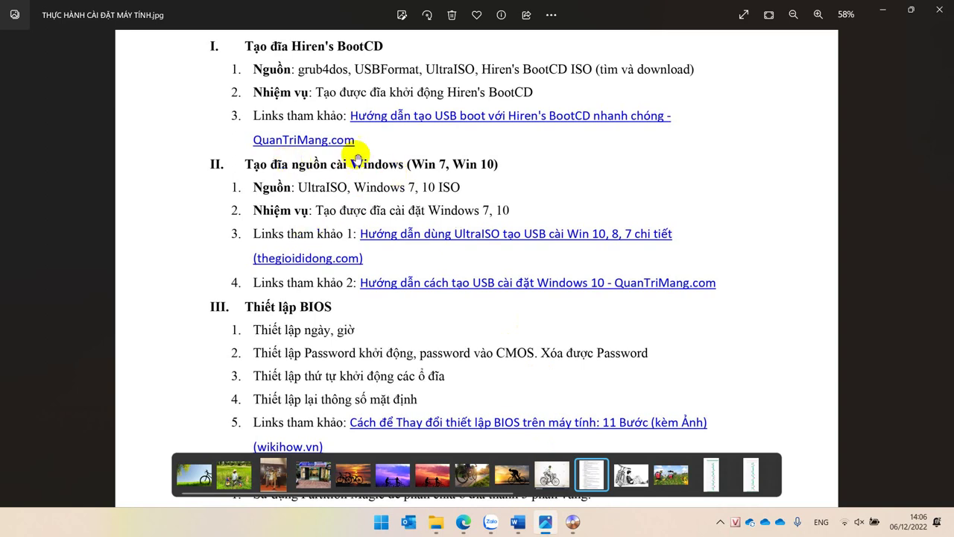
pyautogui.moveTo(215, 162); pyautogui.dragTo(204, 75)
pyautogui.moveTo(177, 357); pyautogui.dragTo(166, 136)
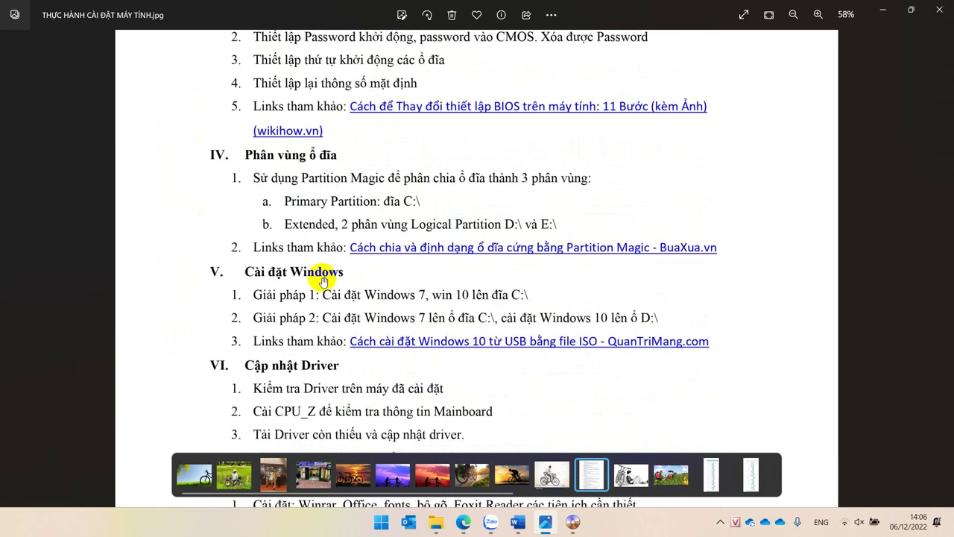
pyautogui.scroll(3, 187, 192)
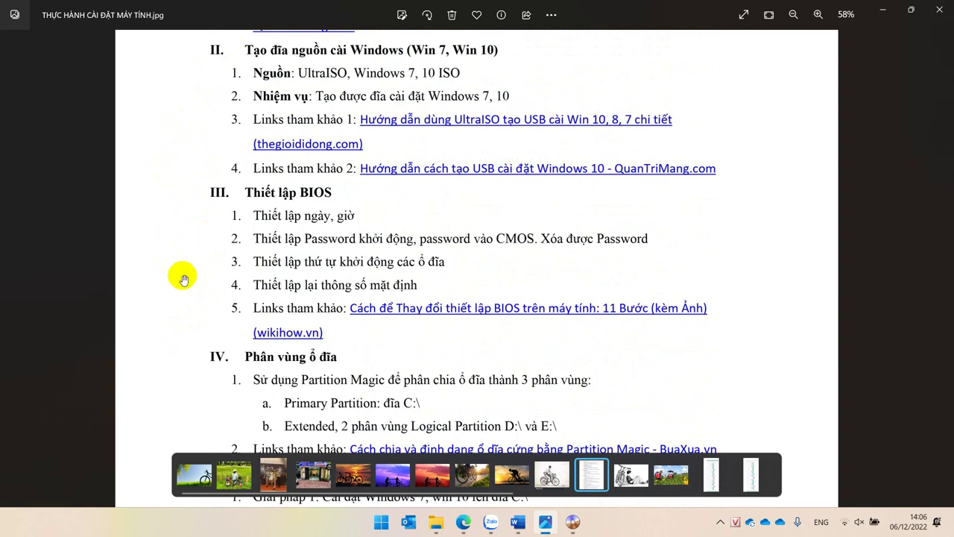
pyautogui.scroll(-3, 183, 275)
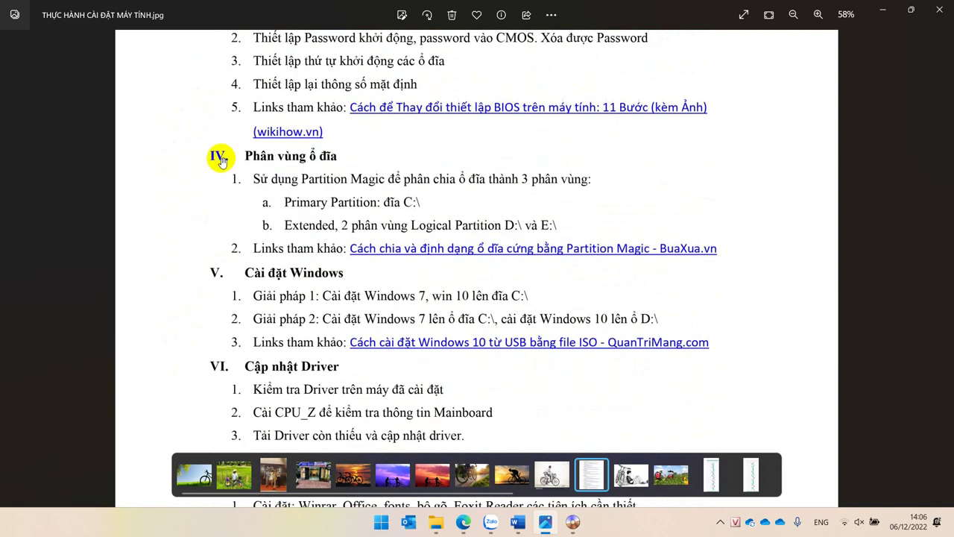
pyautogui.scroll(4, 213, 313)
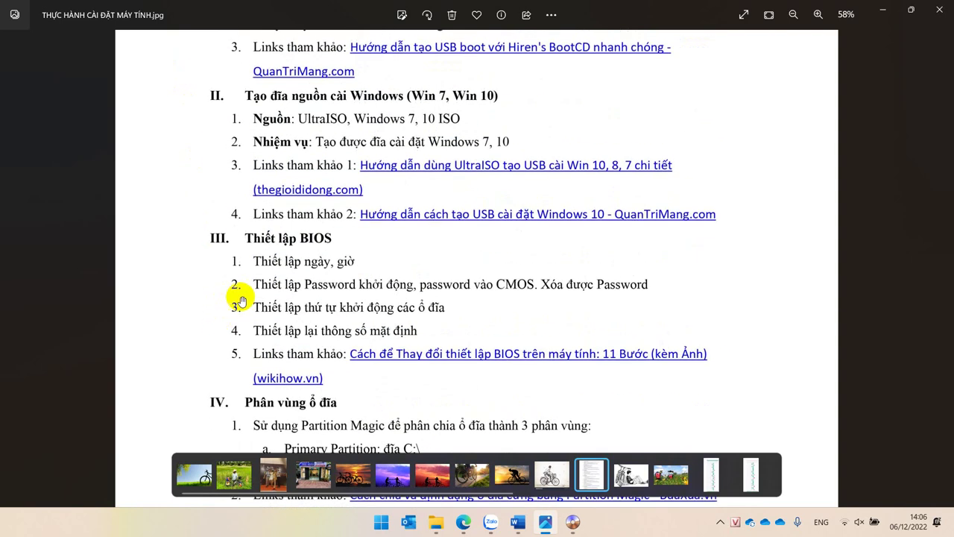
pyautogui.scroll(-1, 179, 394)
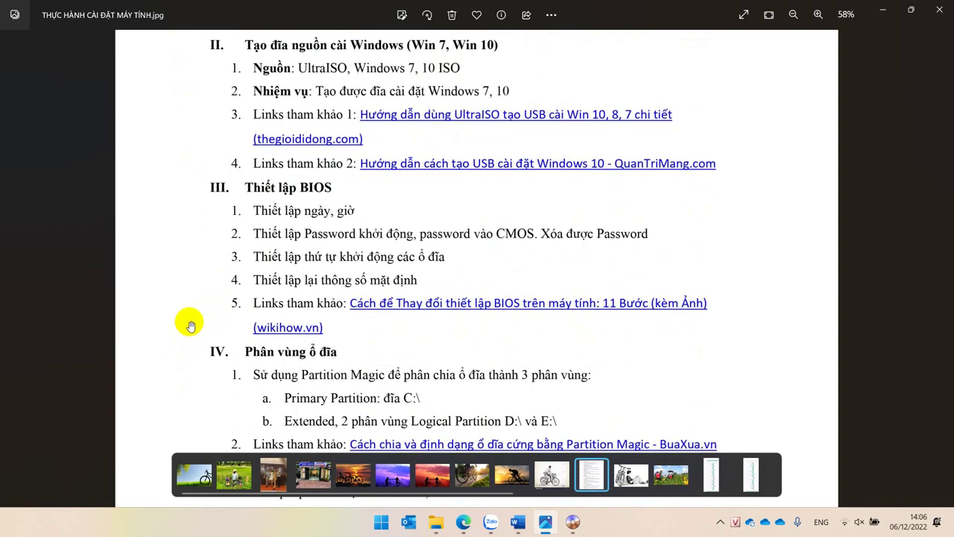